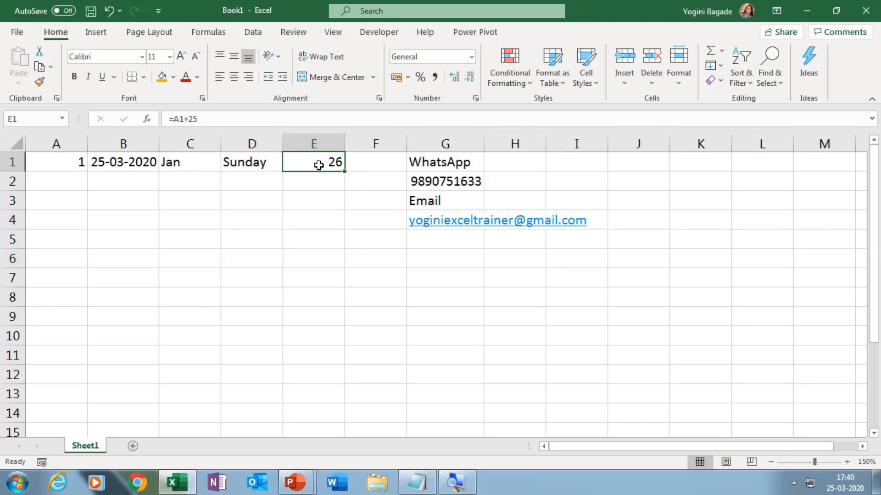
Step: Clear the formula in E1 and the contents of B1:D1
key("Delete")
key("Left")
key("Left")
key("Left")
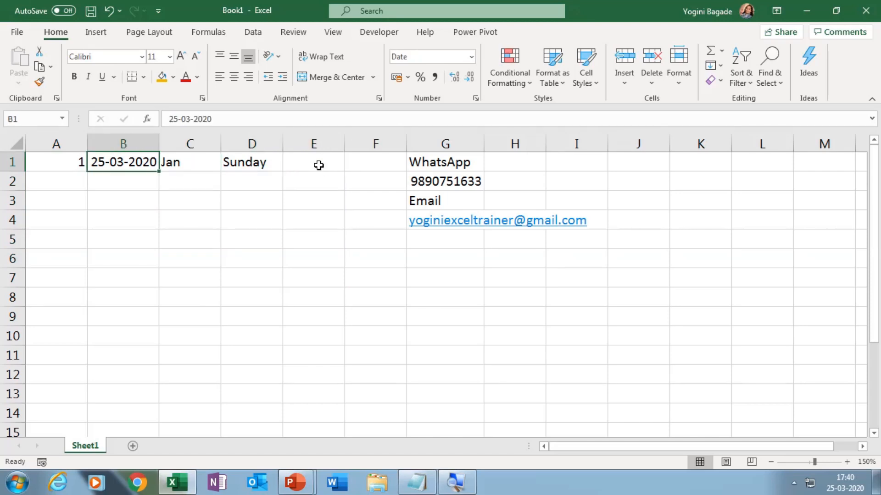
key("shift+Right")
key("shift+Right")
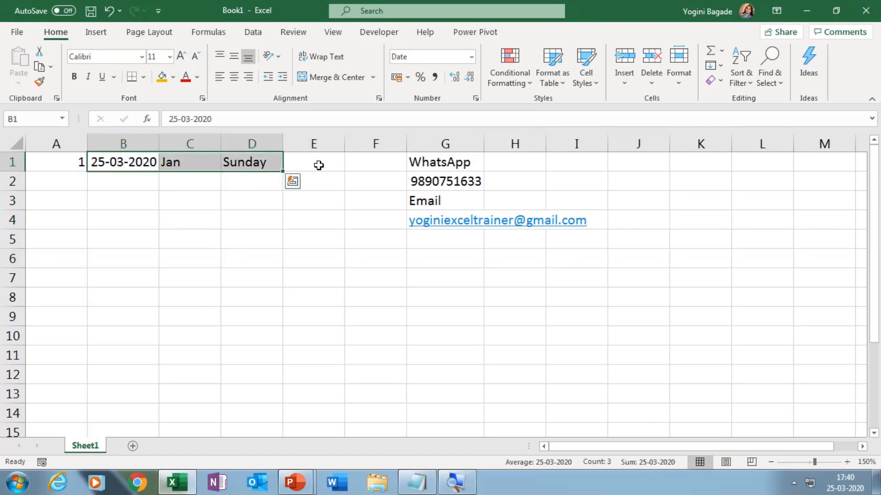
key("Delete")
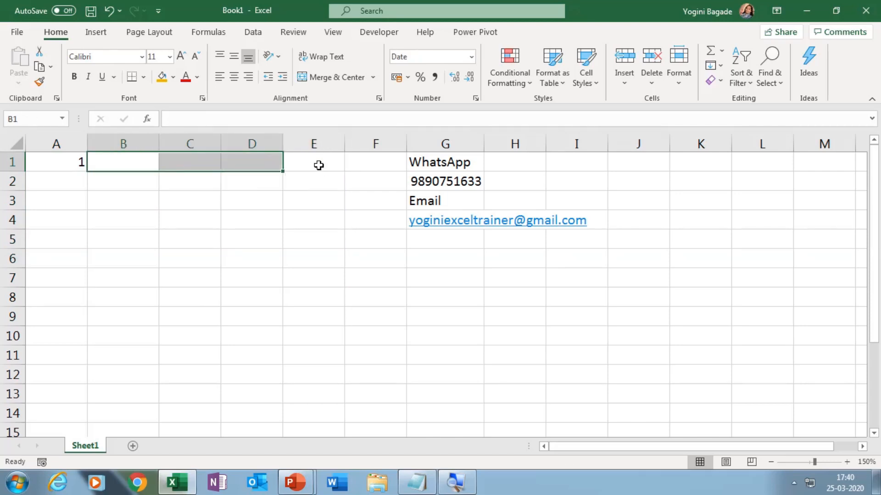
Step: Fill A1 down to A7 with the Fill Series option to number the rows 1 to 7
left_click(53, 163)
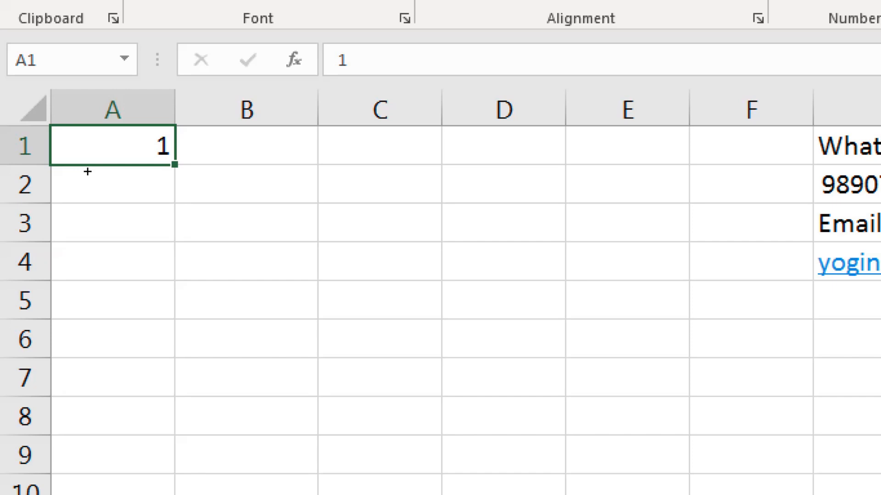
left_click_drag(87, 171, 85, 283)
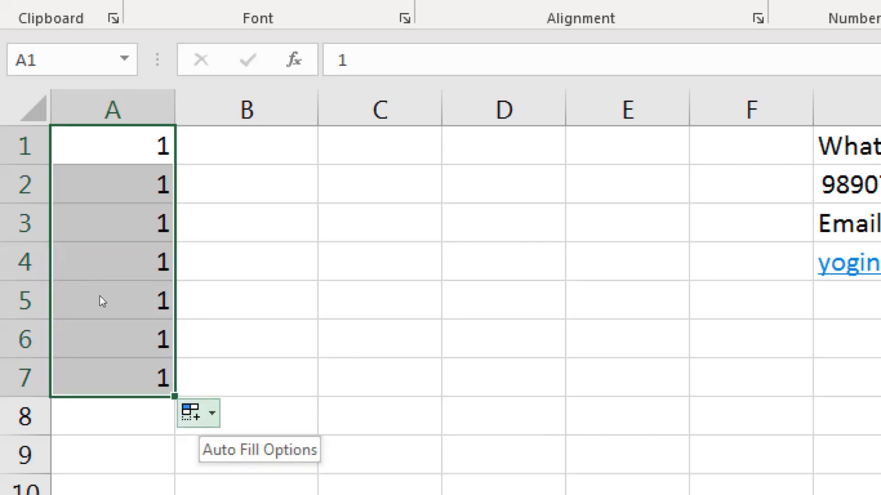
left_click(100, 295)
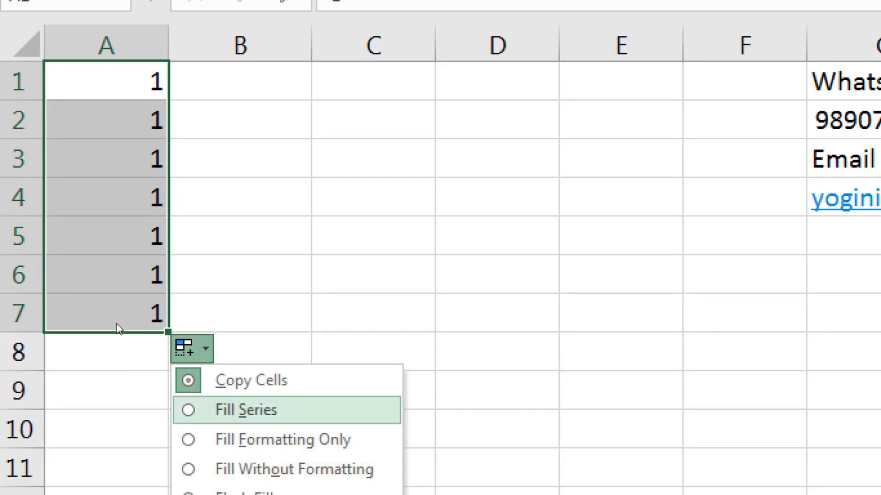
left_click(117, 328)
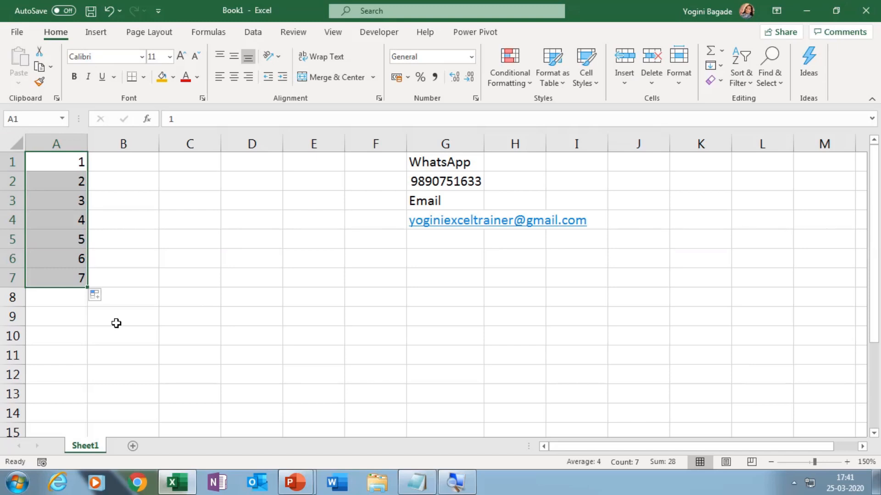
Step: Enter Jan in B1 and autofill the month names down to B7
left_click(128, 162)
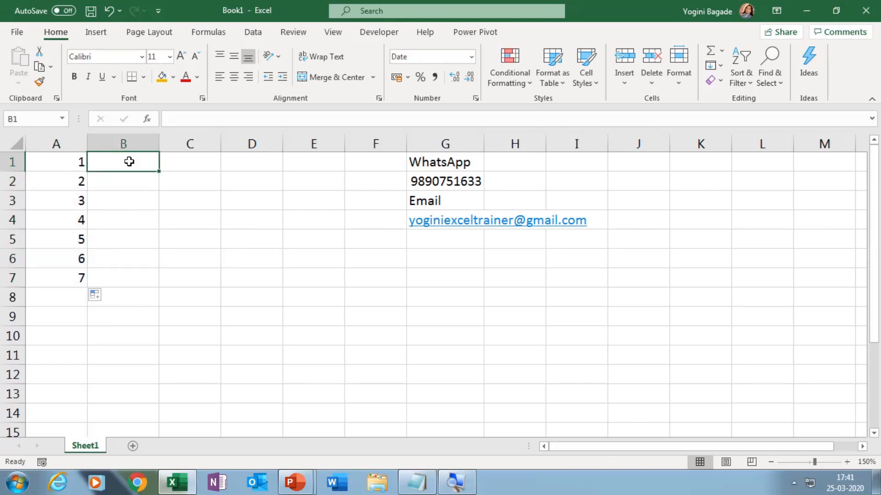
type("Jan")
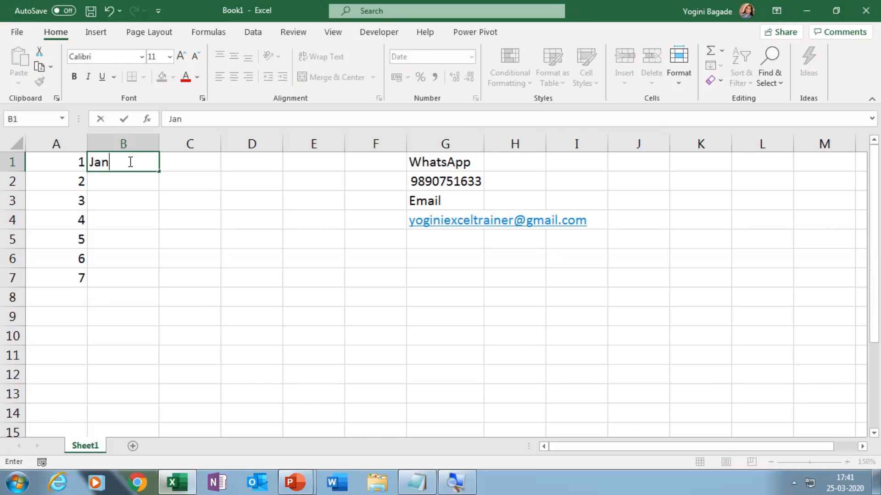
key("Return")
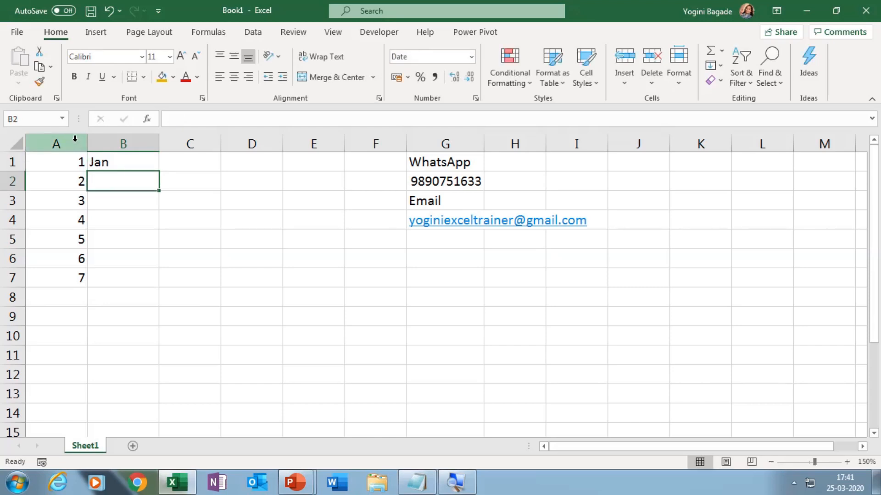
left_click(129, 164)
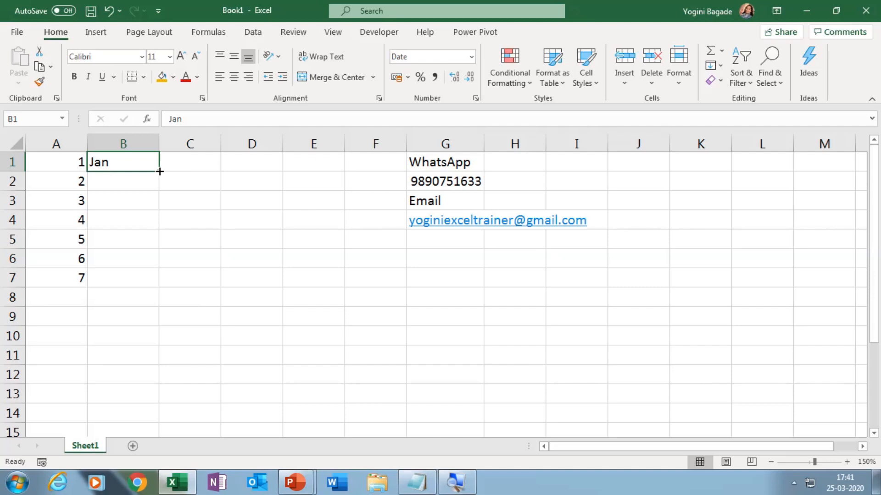
left_click_drag(159, 172, 160, 287)
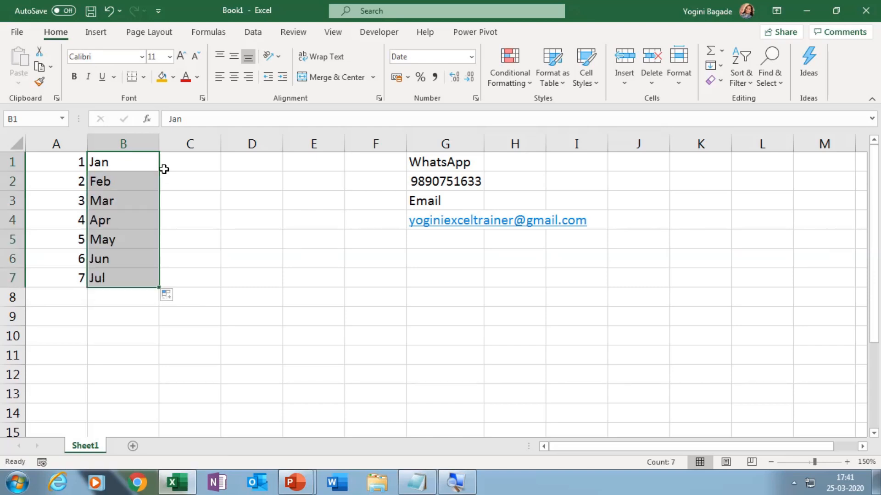
Step: Enter Sunday in C1 and autofill the weekday names down to C7
left_click(186, 168)
type("Sunday")
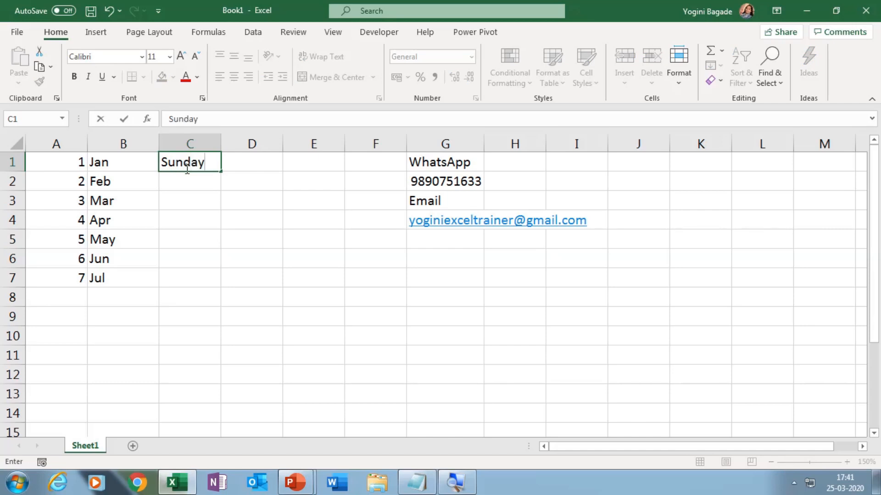
key("Return")
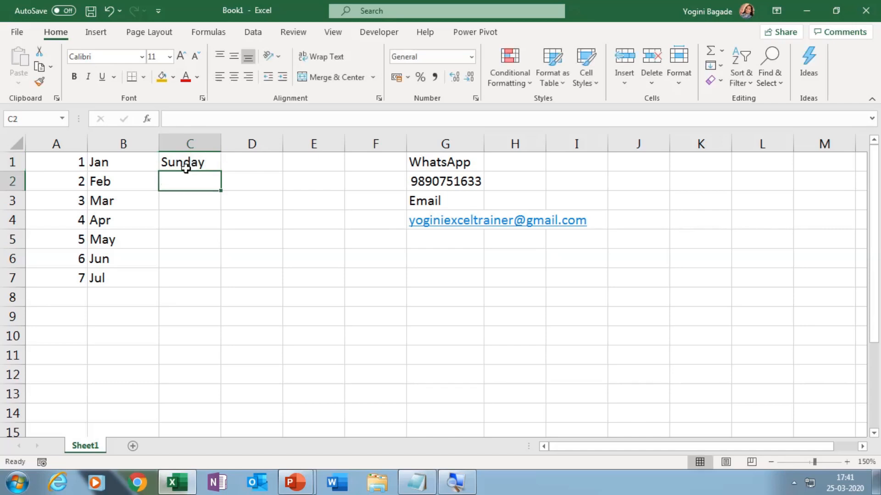
left_click(186, 168)
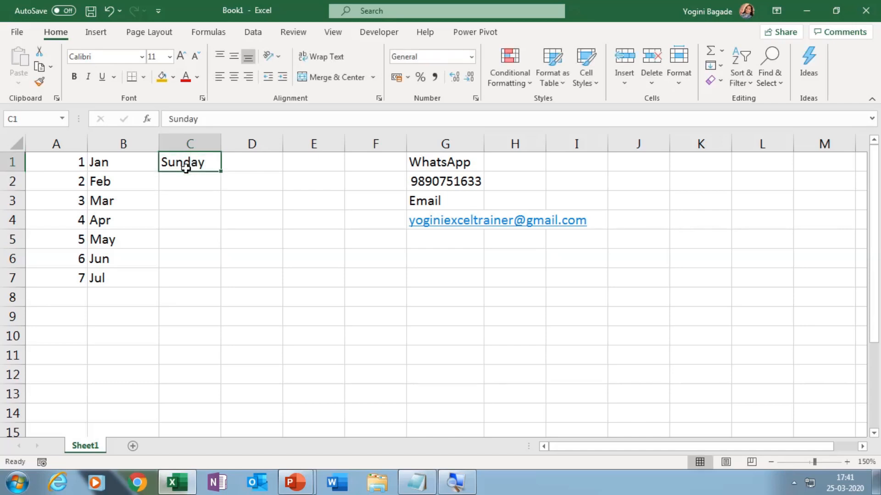
double_click(222, 172)
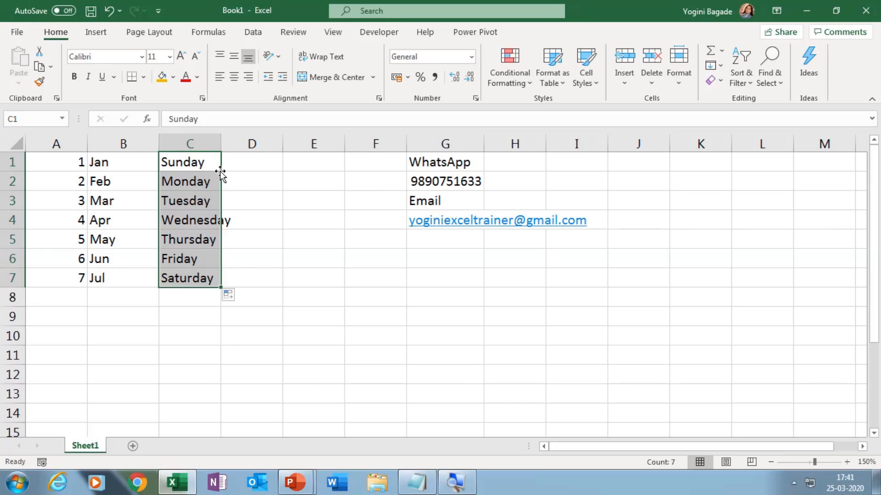
Step: Write the note "Ctrl+;" in G7 and "todays date" in G8
left_click(248, 168)
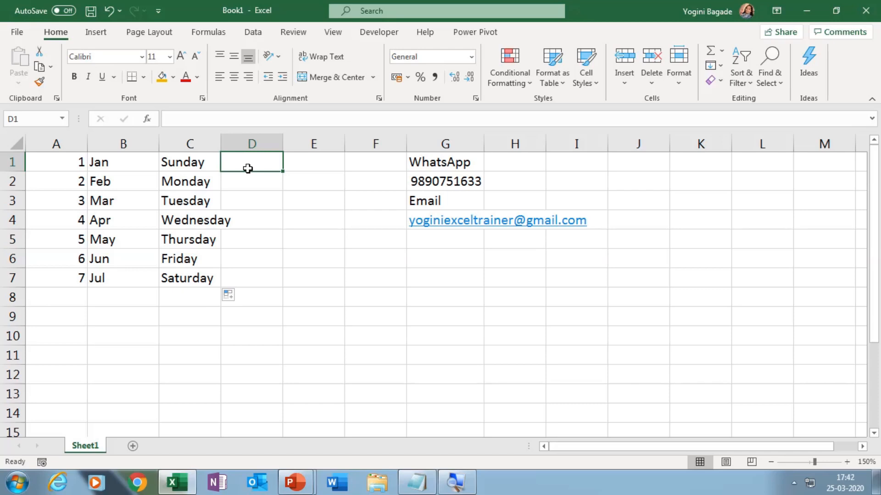
left_click(439, 272)
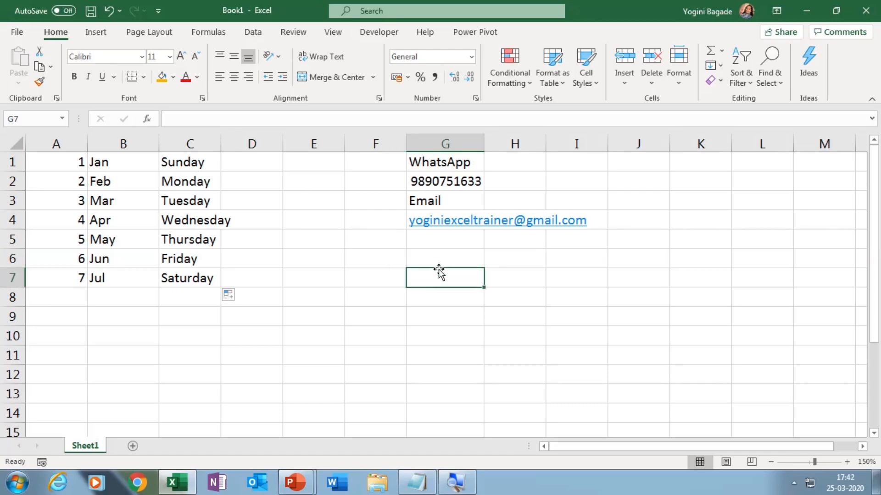
type("Ctrl")
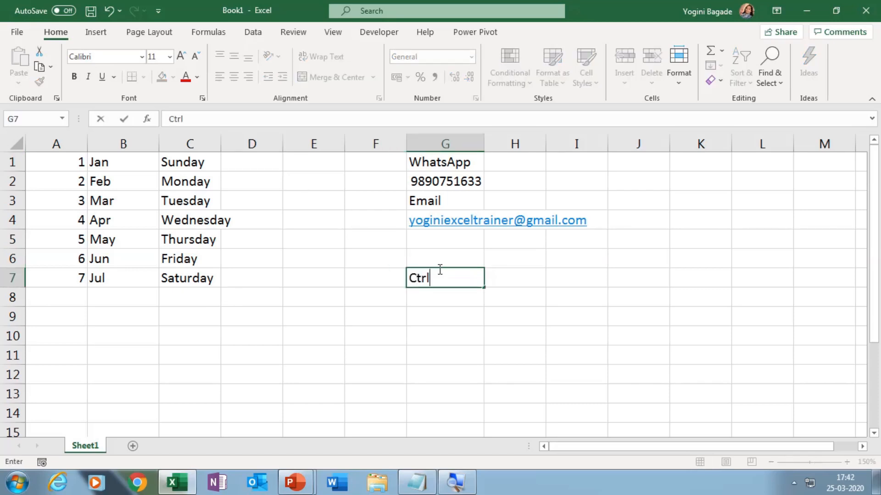
type("+;")
left_click(462, 304)
type("t")
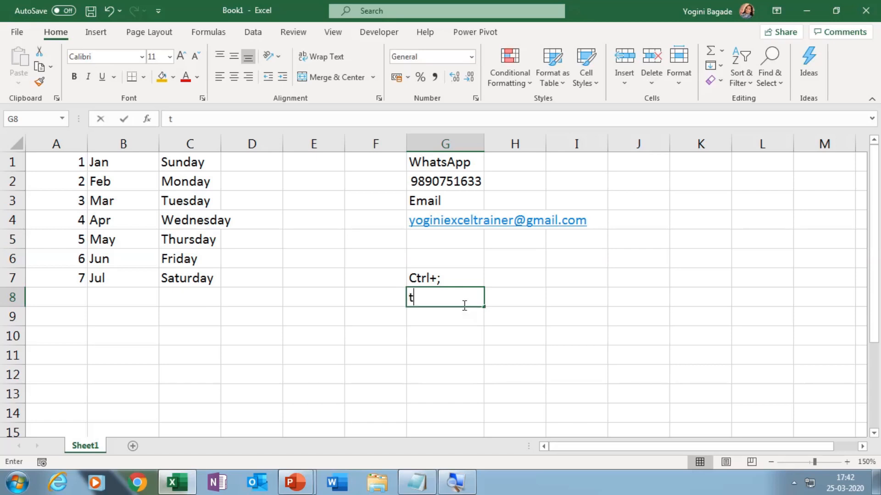
type("odays ")
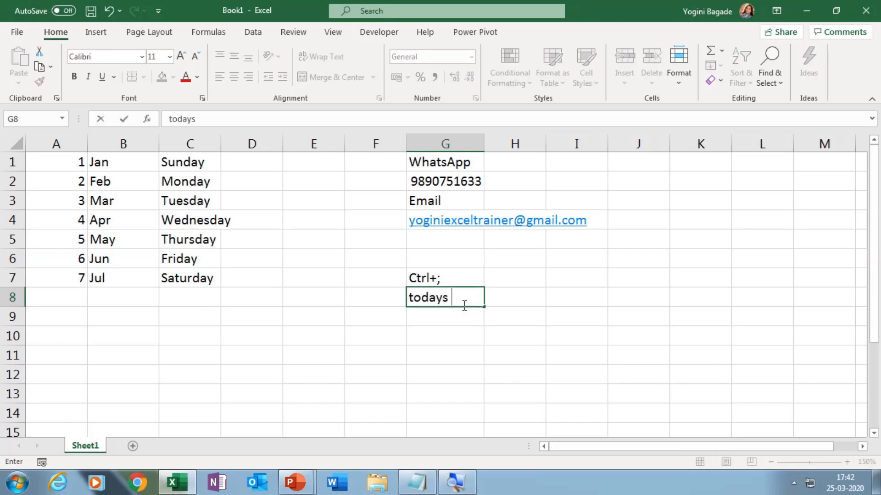
type("date")
key("Return")
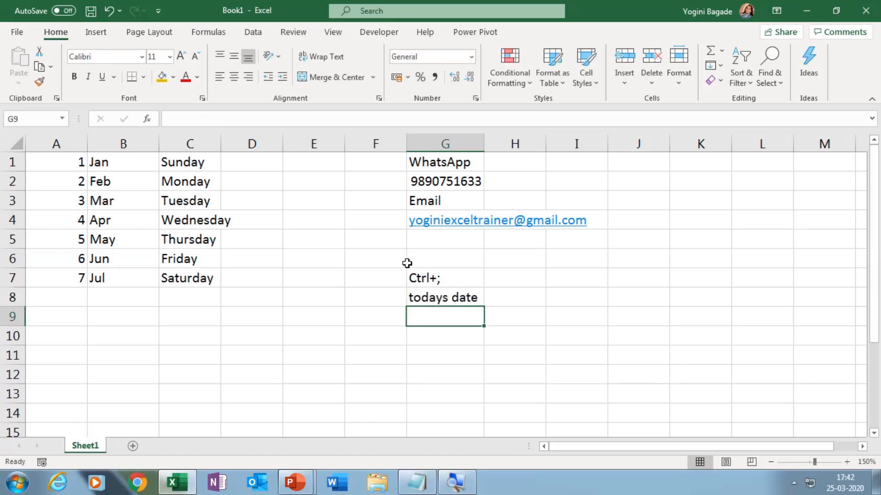
Step: Insert today's date, 25-03-2020, in D1 and autofill consecutive dates down to D7
left_click(271, 158)
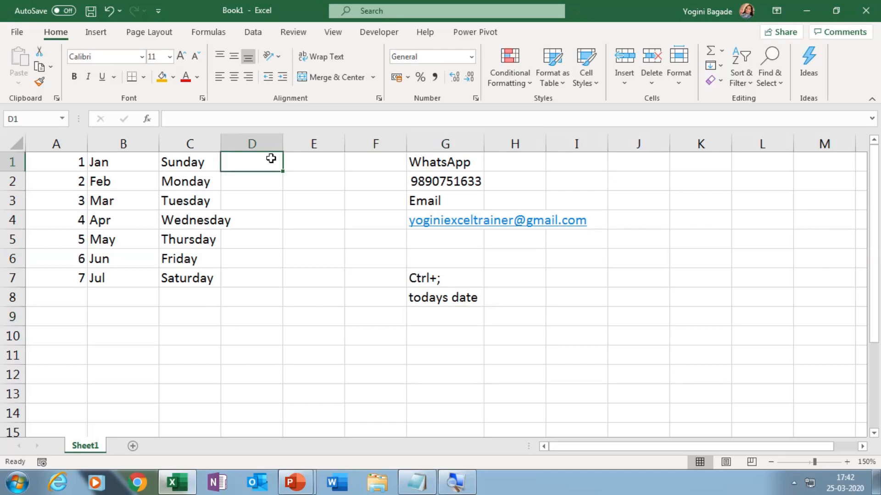
key("ctrl+semicolon")
key("Return")
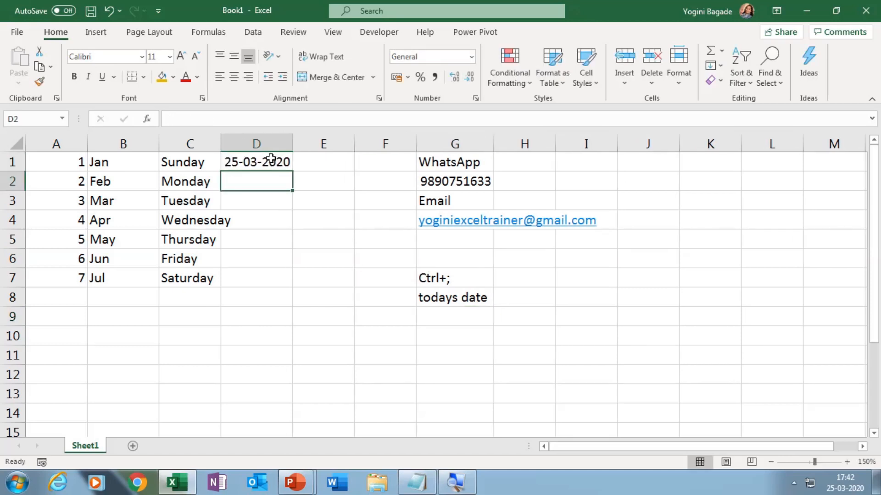
left_click(277, 158)
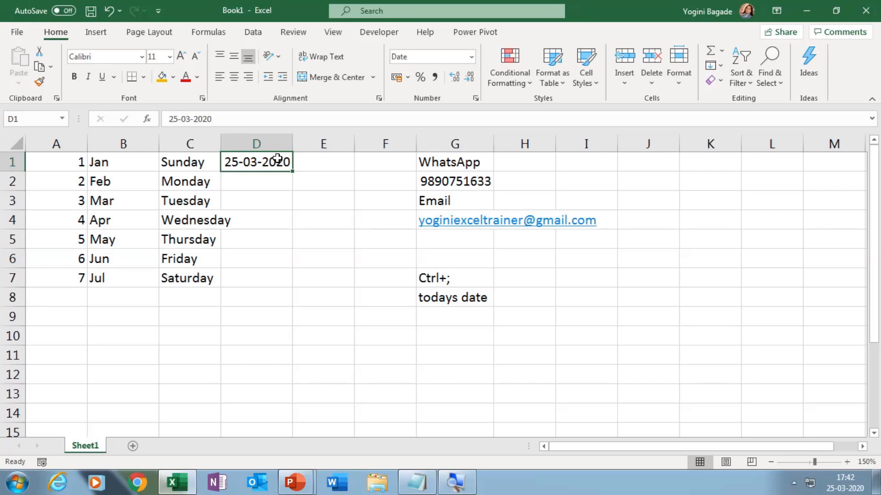
left_click_drag(290, 173, 292, 287)
Step: Enter the formula =A1+25 in E1 and copy it down to E7
left_click(317, 167)
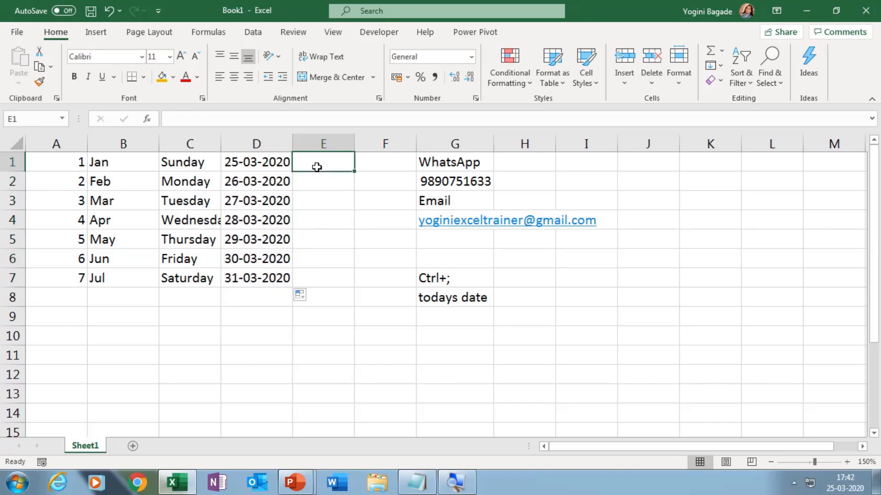
type("=")
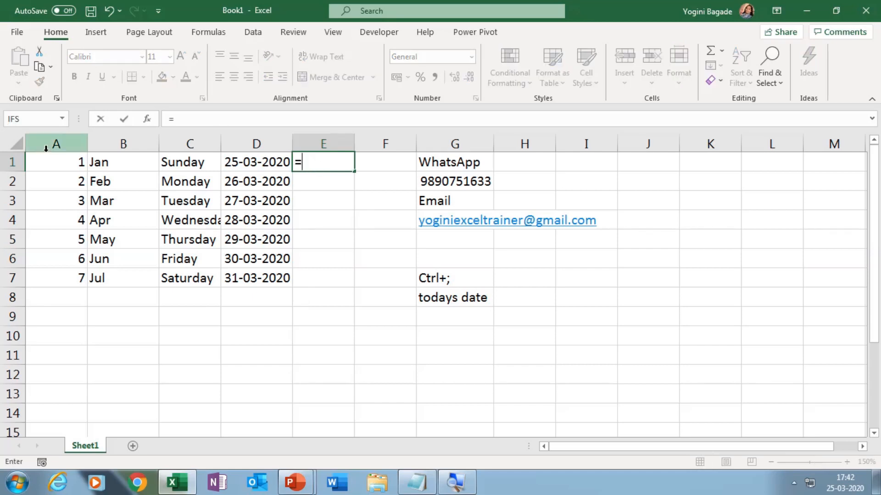
left_click(57, 162)
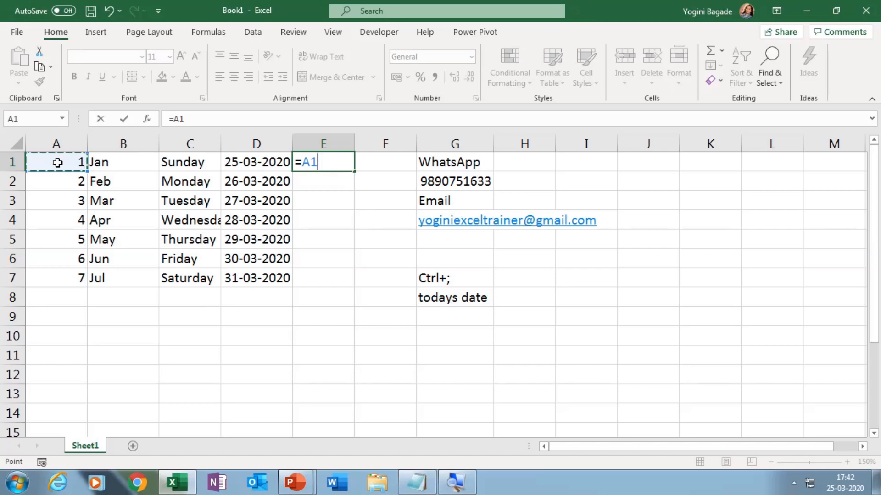
type("+25")
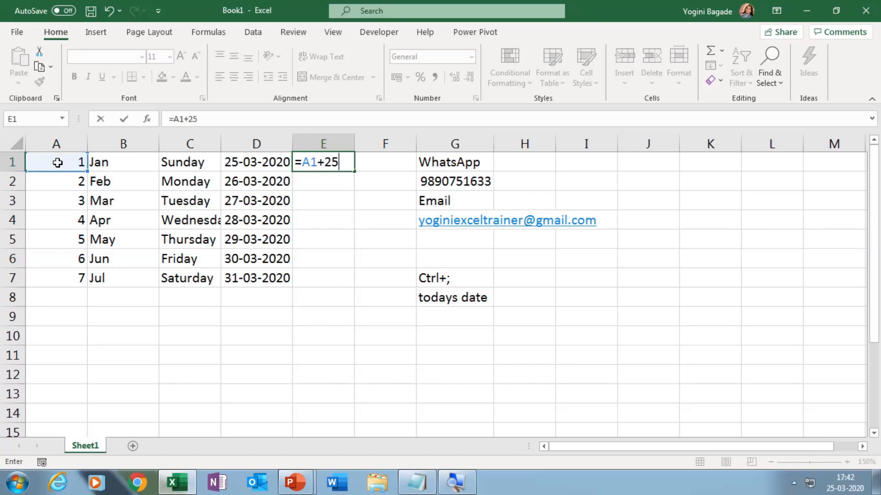
key("Return")
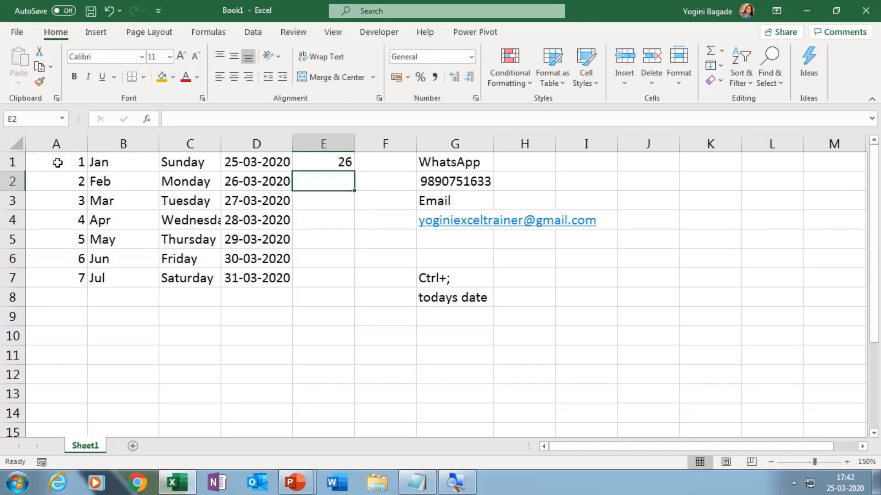
left_click(313, 165)
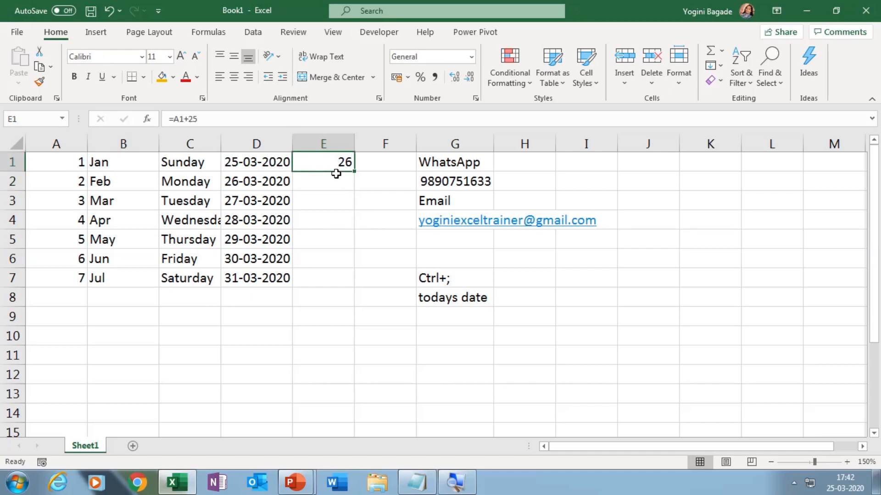
double_click(356, 172)
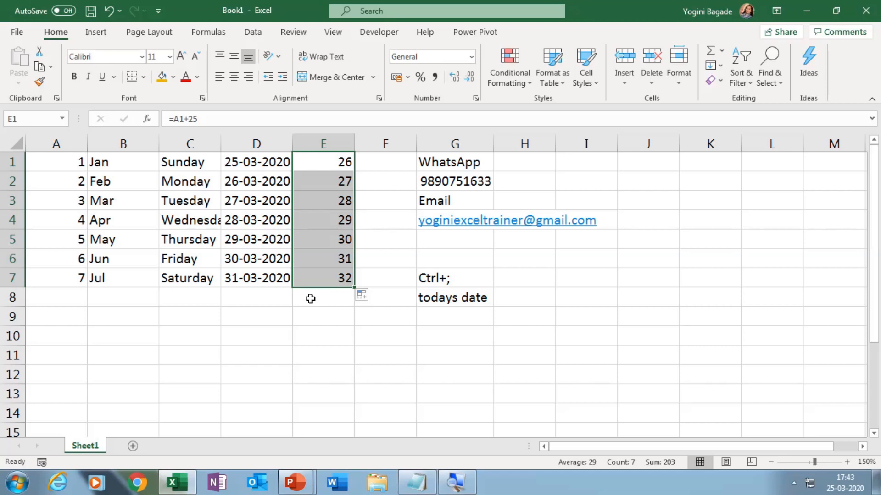
left_click(311, 299)
left_click(240, 318)
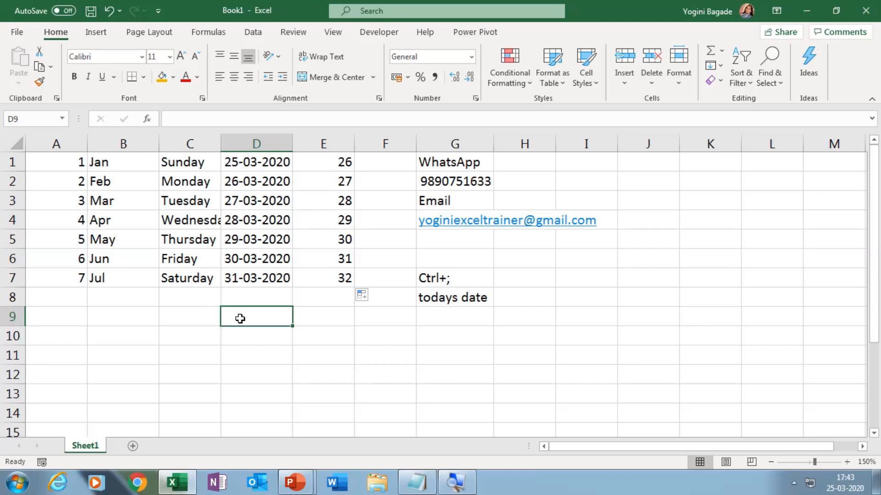
Step: Show the access-key hints for the ribbon commands with D9 selected
key("alt")
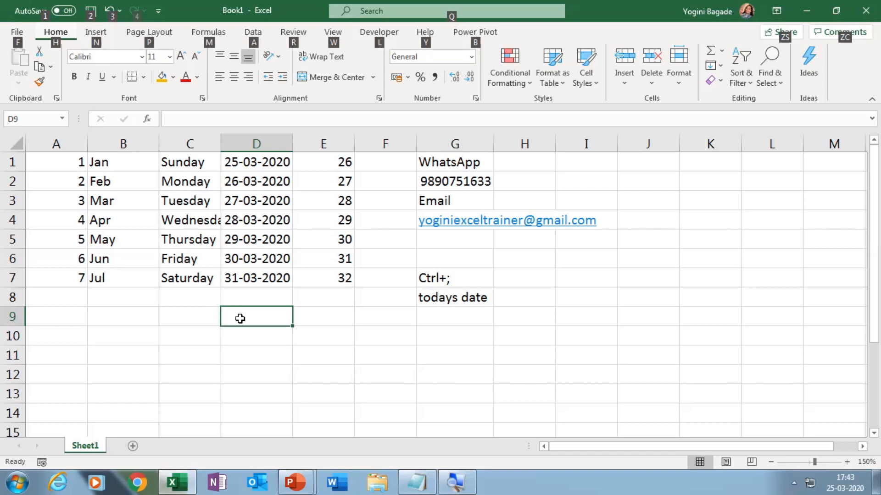
key("Escape")
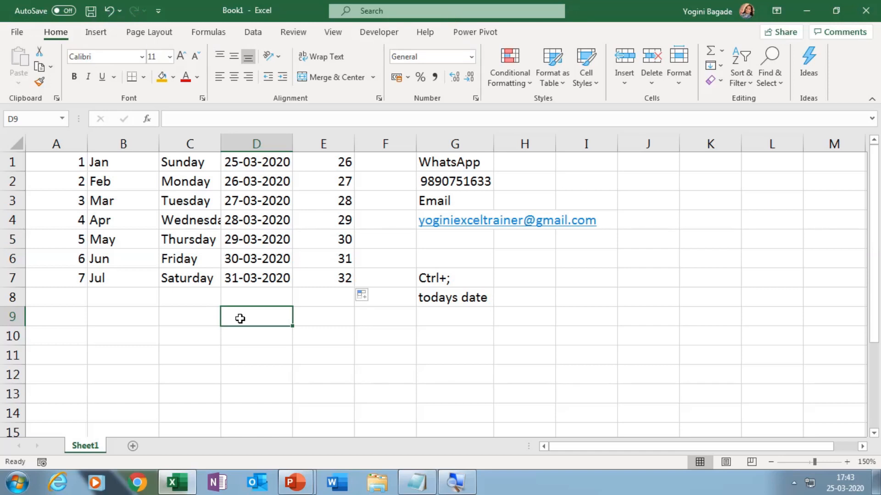
key("alt")
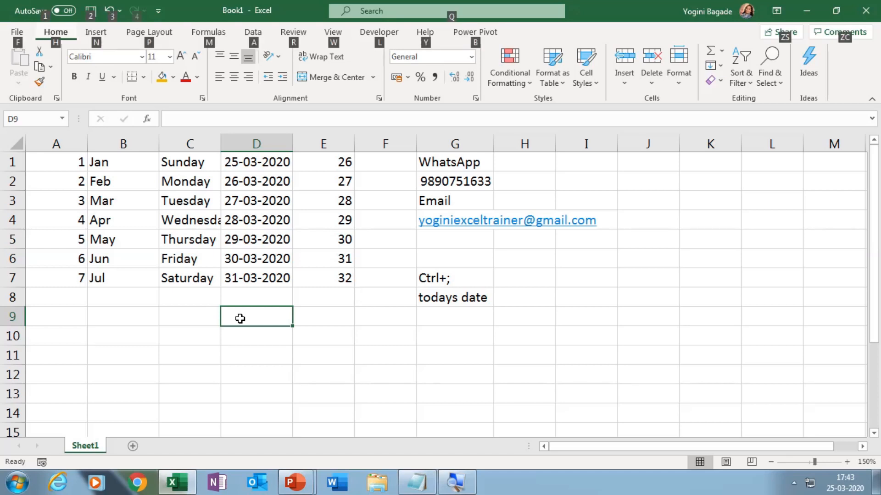